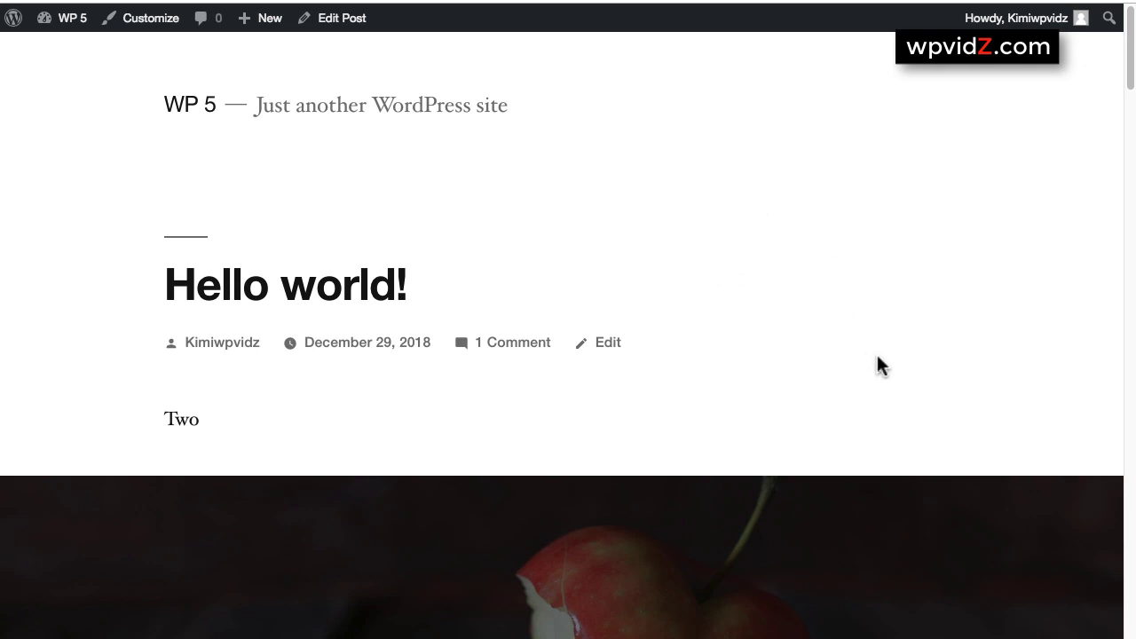
Scroll through the live post, then open Appearance > Themes with Twenty Nineteen active.
{"action": "scroll", "coordinate": [877, 356], "scroll_direction": "down", "scroll_amount": 4}
{"action": "scroll", "coordinate": [988, 296], "scroll_direction": "down", "scroll_amount": 5}
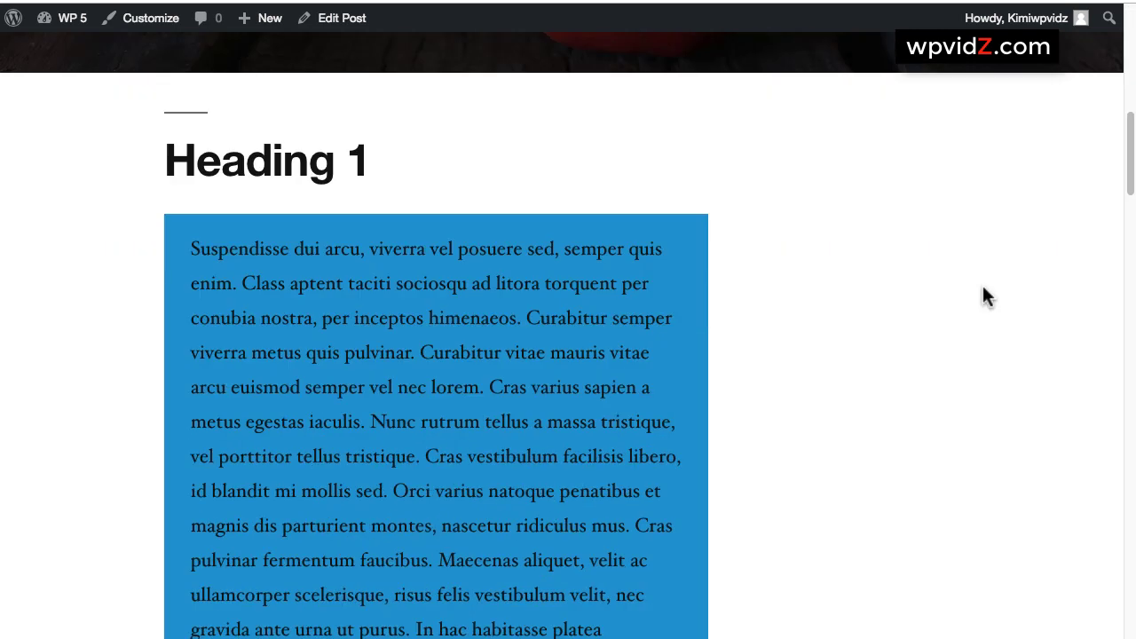
{"action": "scroll", "coordinate": [1035, 411], "scroll_direction": "down", "scroll_amount": 6}
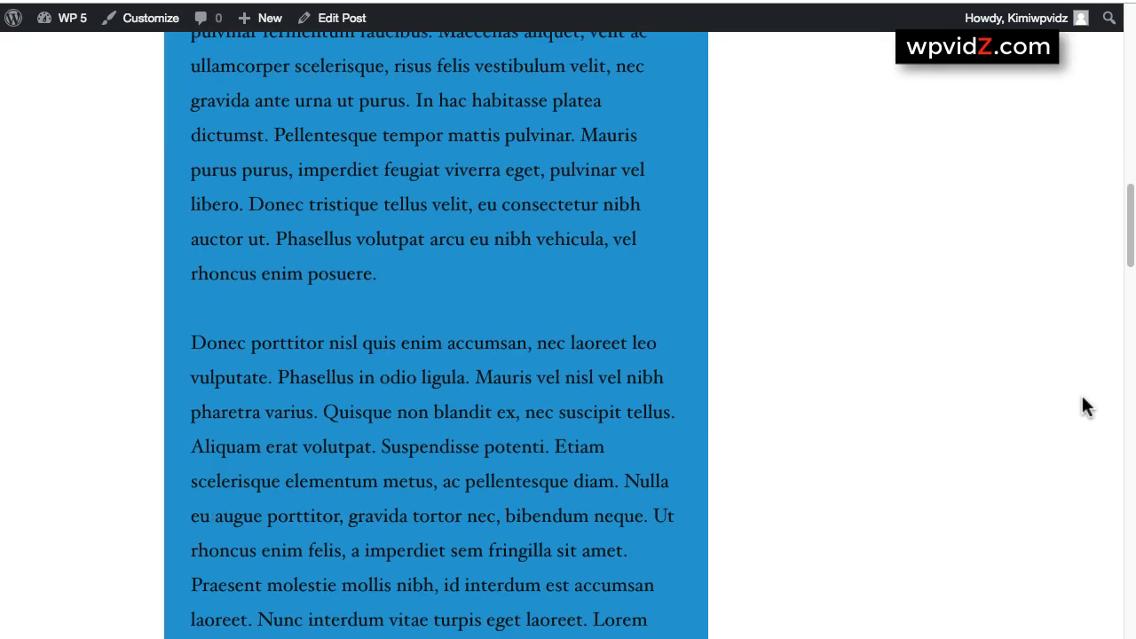
{"action": "scroll", "coordinate": [1083, 406], "scroll_direction": "down", "scroll_amount": 6}
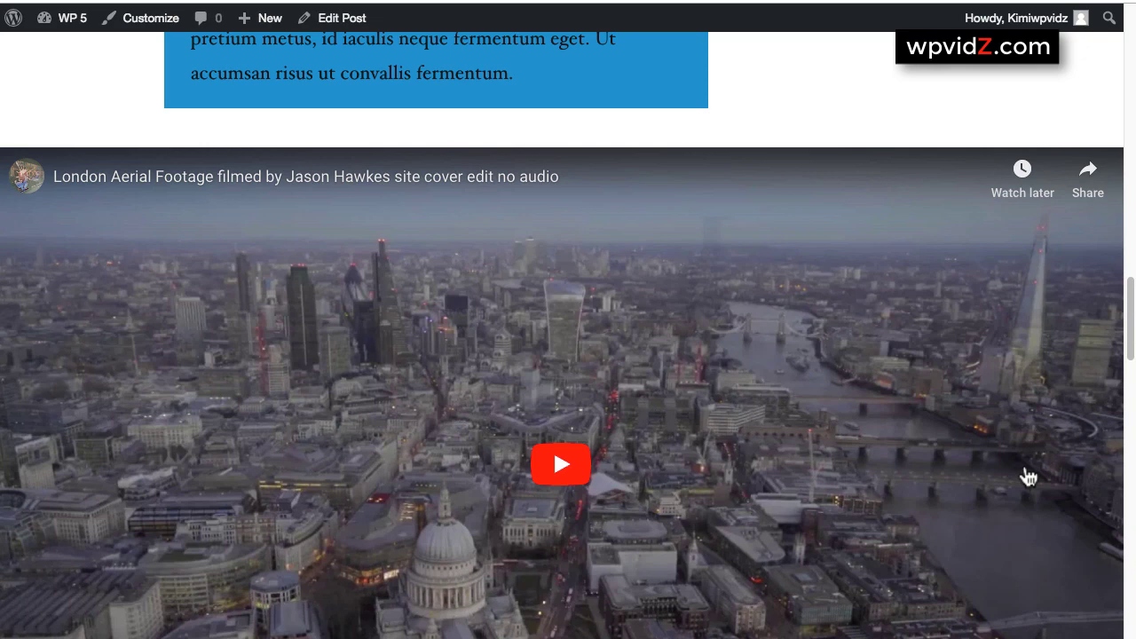
{"action": "scroll", "coordinate": [1026, 475], "scroll_direction": "down", "scroll_amount": 2}
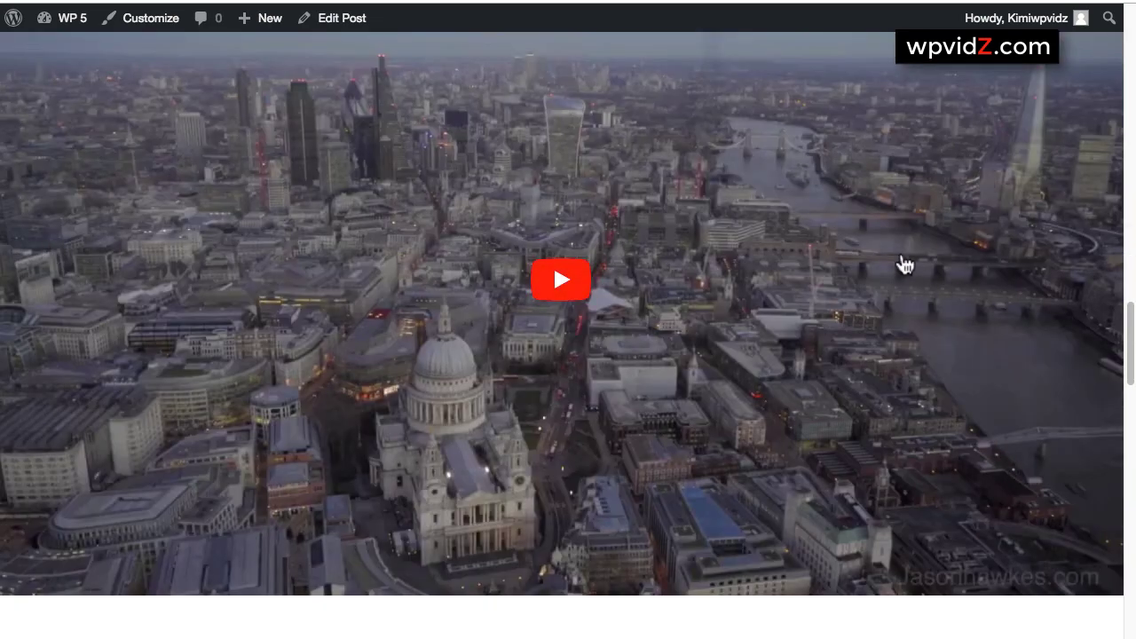
{"action": "scroll", "coordinate": [1065, 274], "scroll_direction": "up", "scroll_amount": 1}
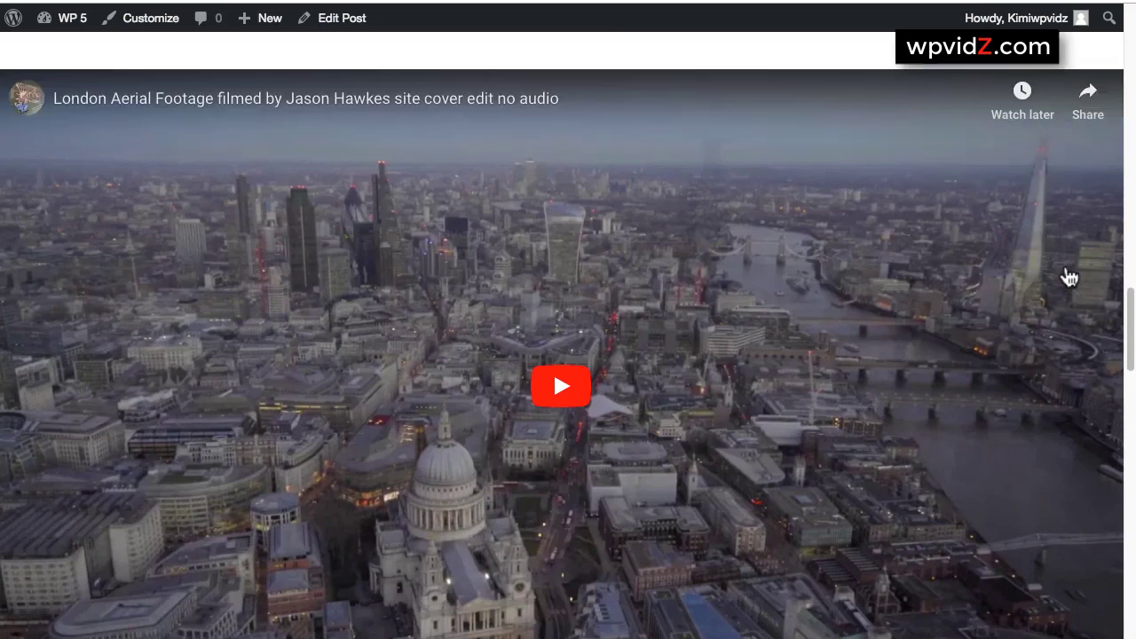
{"action": "scroll", "coordinate": [1070, 277], "scroll_direction": "up", "scroll_amount": 10}
{"action": "scroll", "coordinate": [1068, 276], "scroll_direction": "up", "scroll_amount": 15}
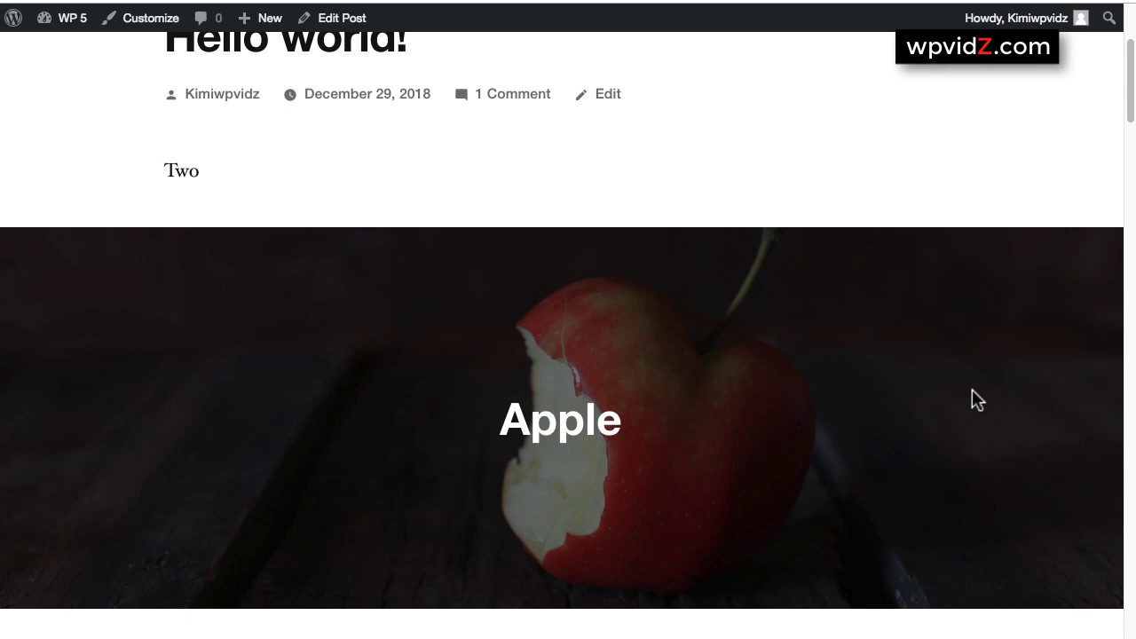
{"action": "scroll", "coordinate": [972, 391], "scroll_direction": "down", "scroll_amount": 10}
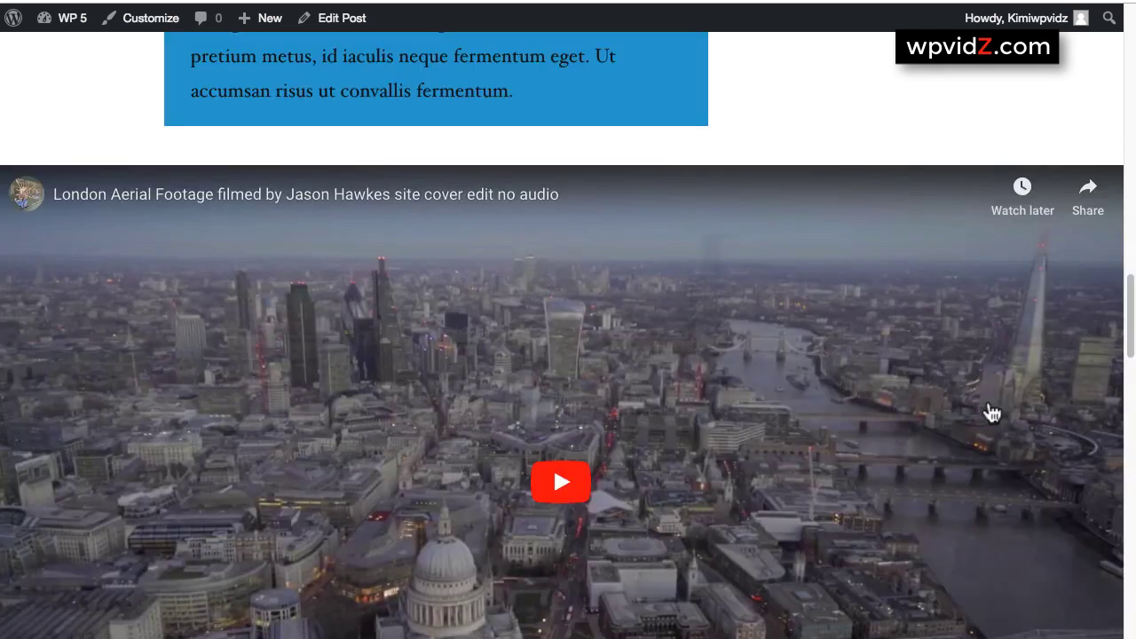
{"action": "mouse_move", "coordinate": [249, 16]}
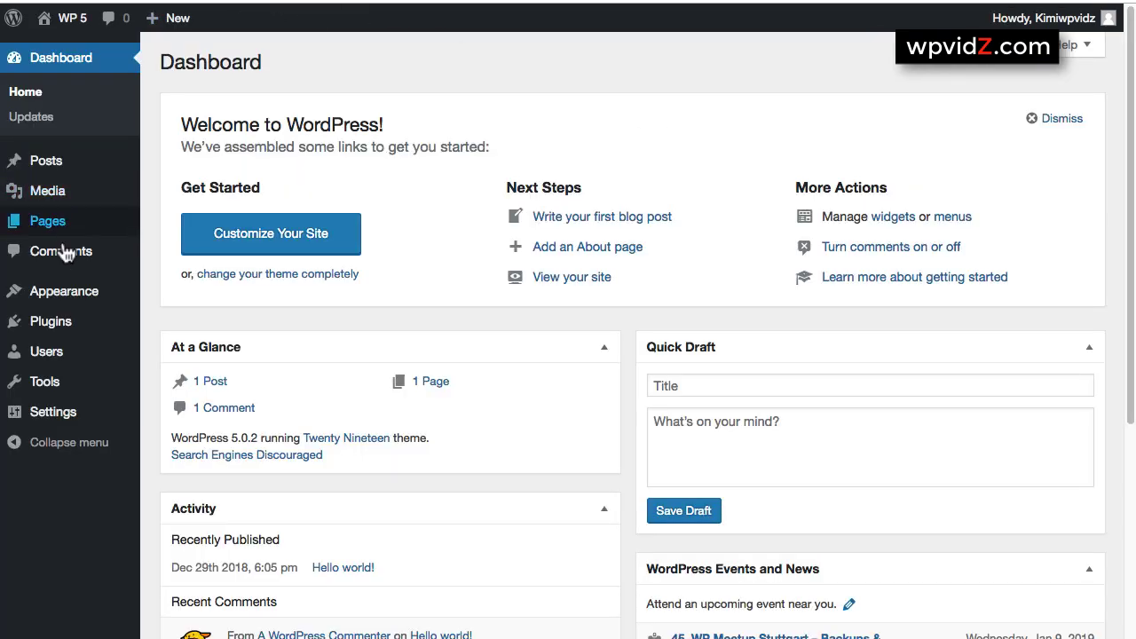
{"action": "mouse_move", "coordinate": [61, 304]}
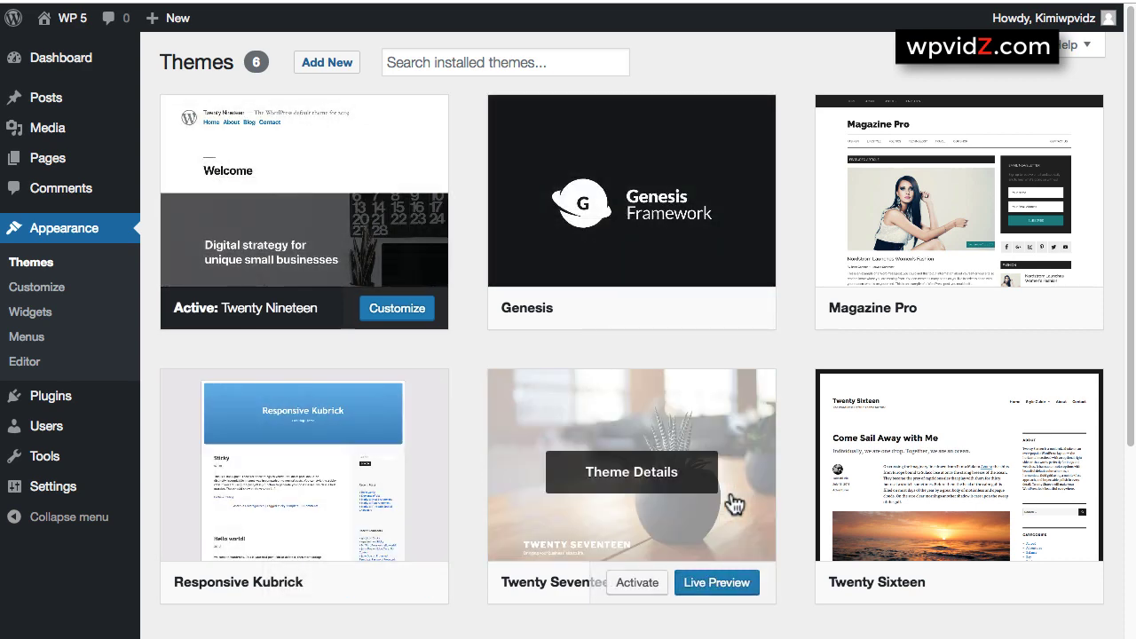
Go back to the live Hello world! post with its blue text and London video.
{"action": "mouse_move", "coordinate": [287, 484]}
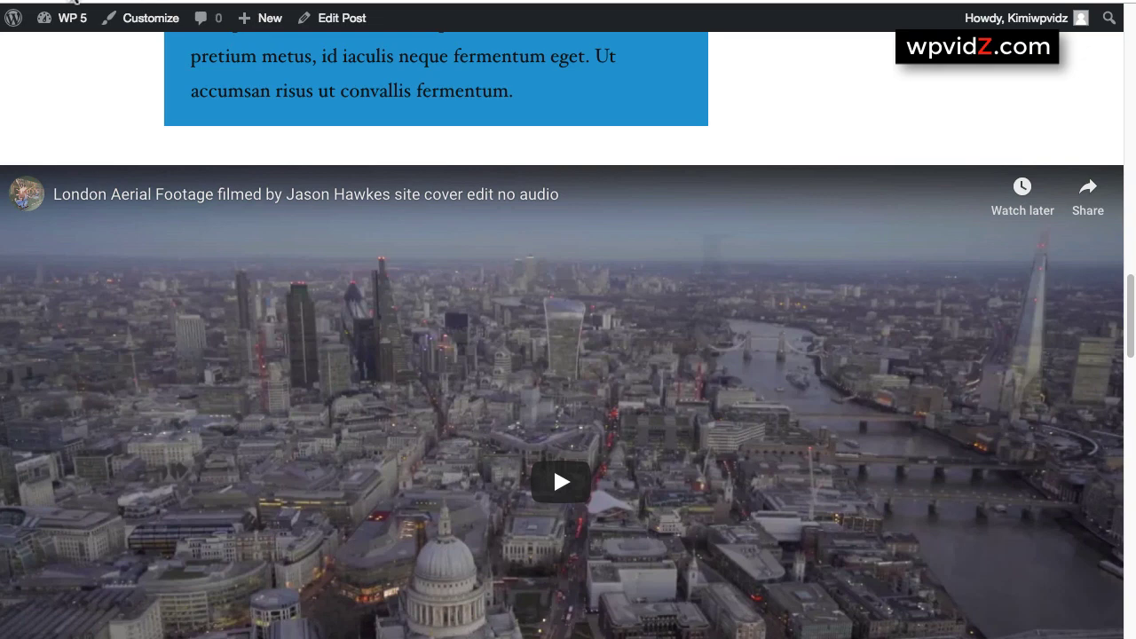
Scroll through the post in the sidebar theme, then open it in the block editor.
{"action": "scroll", "coordinate": [298, 368], "scroll_direction": "down", "scroll_amount": 10}
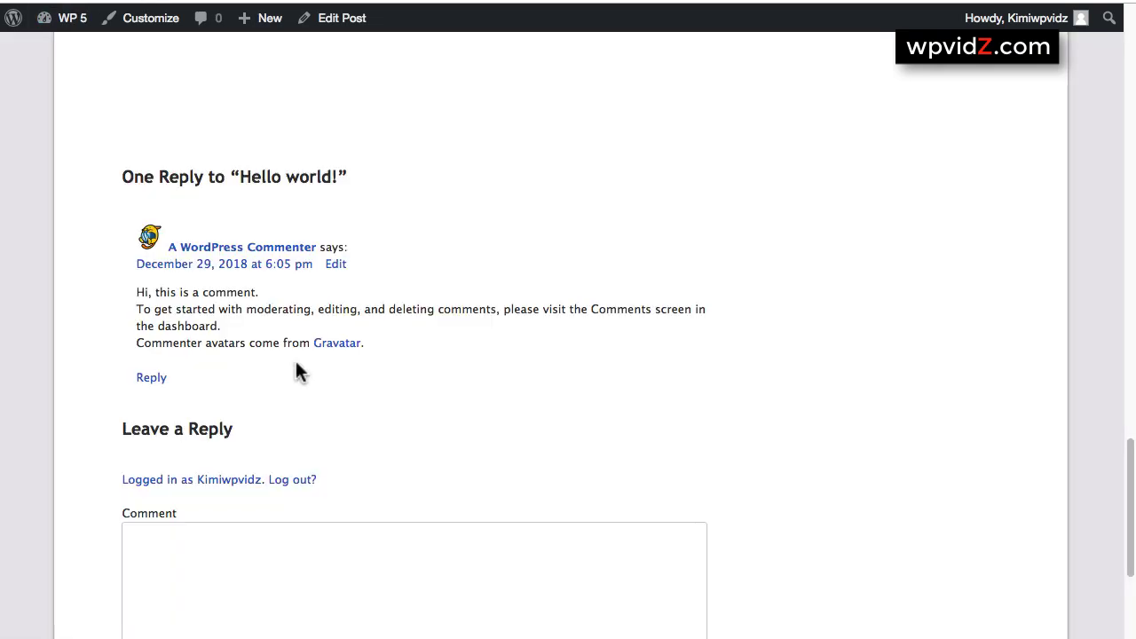
{"action": "scroll", "coordinate": [696, 303], "scroll_direction": "up", "scroll_amount": 10}
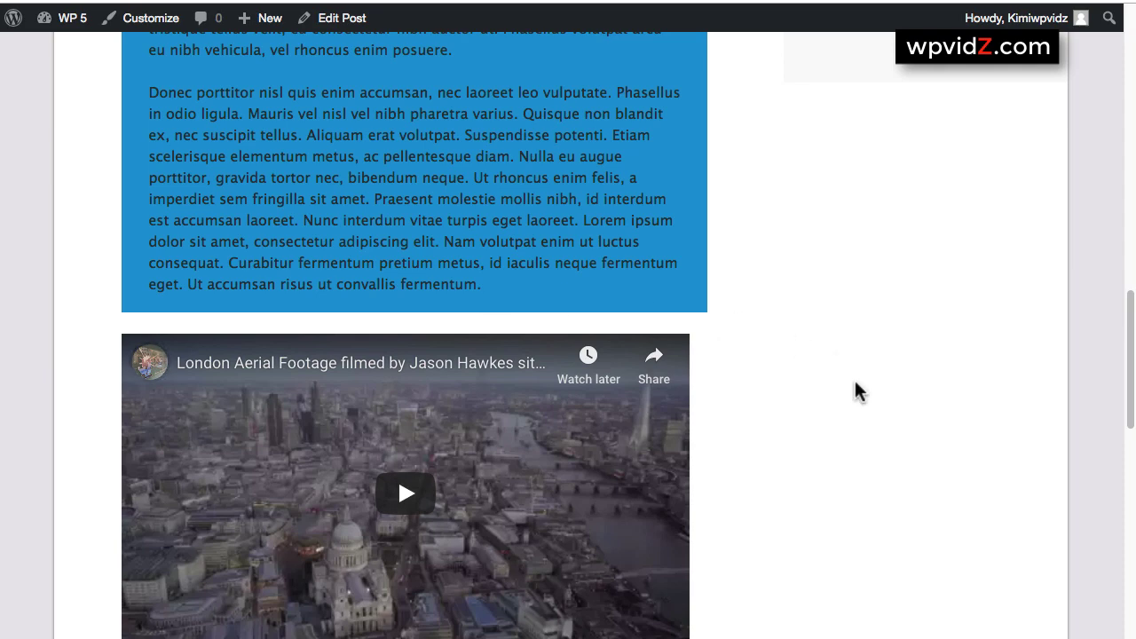
{"action": "scroll", "coordinate": [863, 403], "scroll_direction": "down", "scroll_amount": 2}
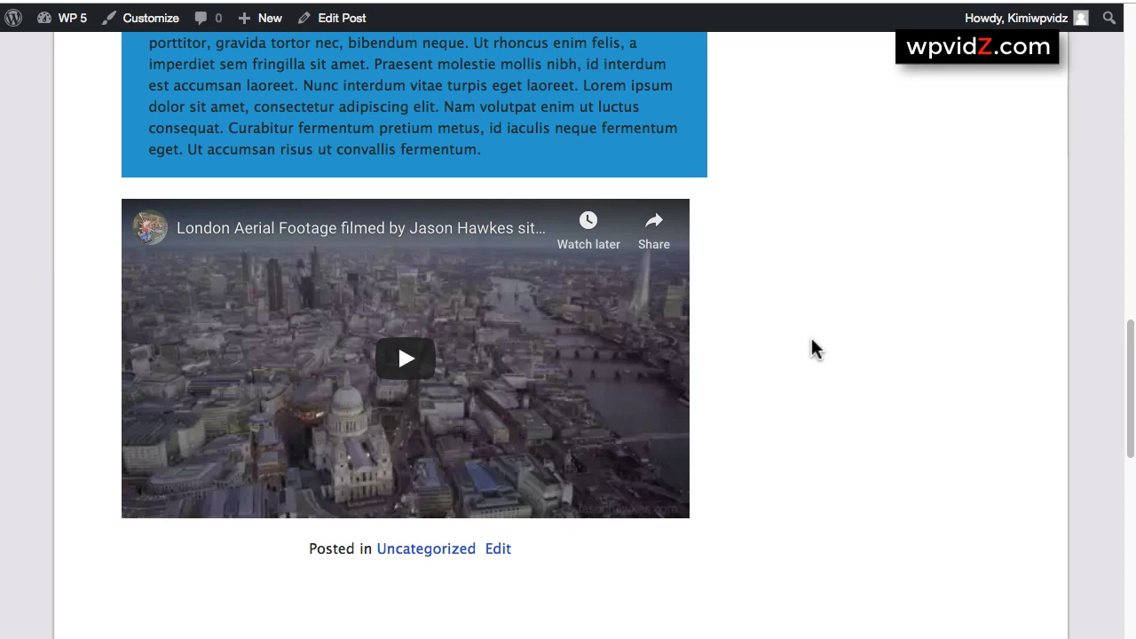
{"action": "scroll", "coordinate": [885, 259], "scroll_direction": "up", "scroll_amount": 20}
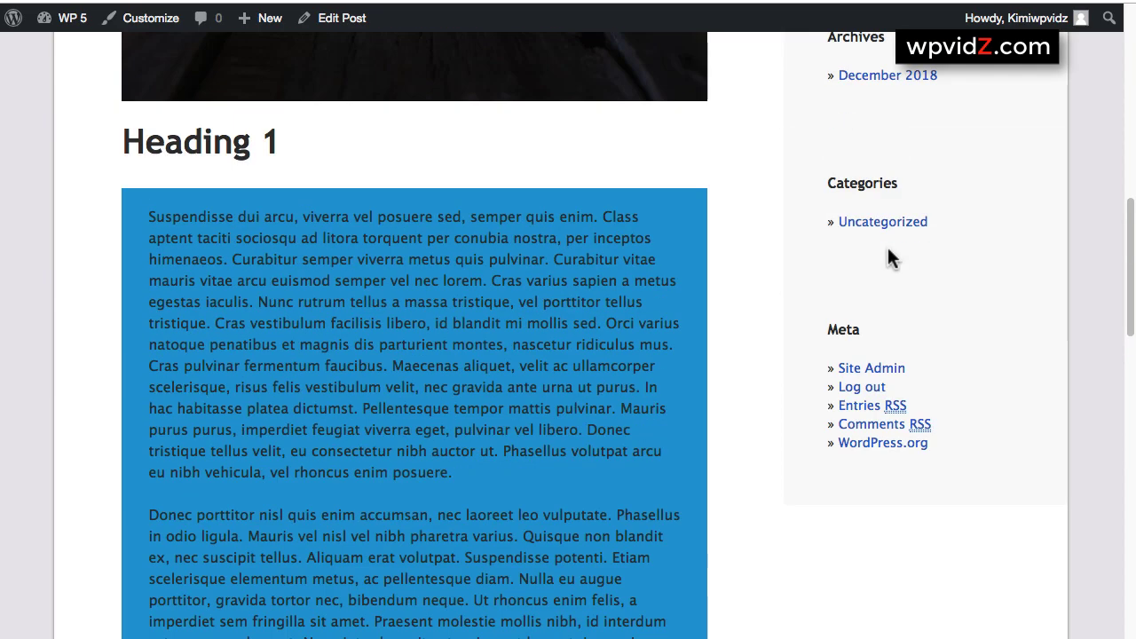
{"action": "scroll", "coordinate": [888, 250], "scroll_direction": "down", "scroll_amount": 3}
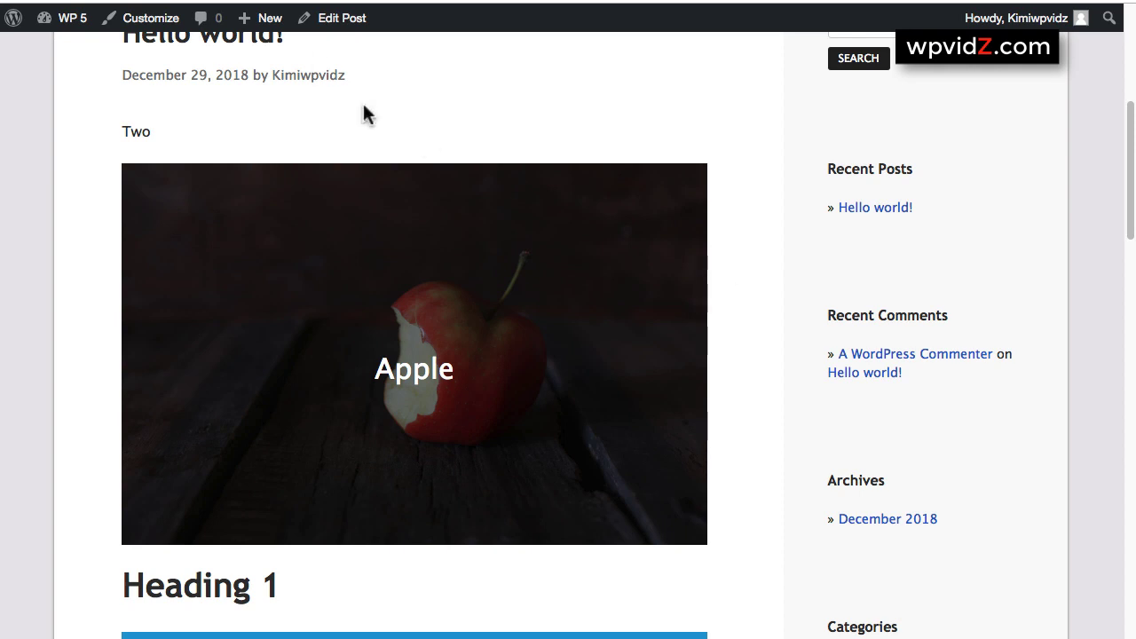
{"action": "left_click", "coordinate": [318, 31]}
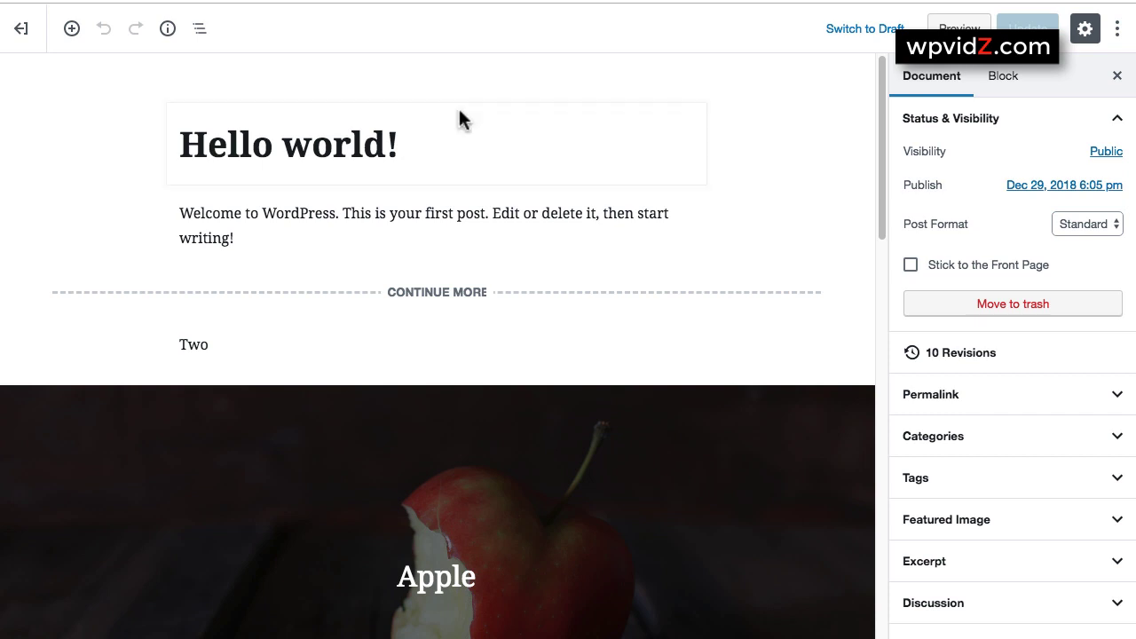
Turn off Fullscreen Mode and collapse the admin side menu to icons.
{"action": "left_click", "coordinate": [1120, 31]}
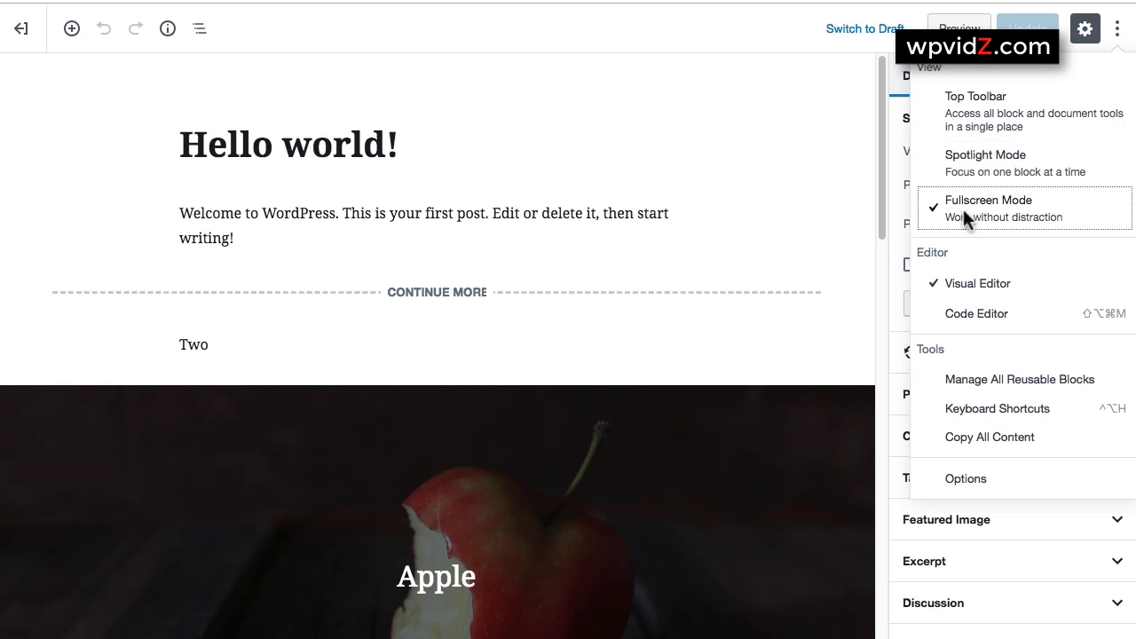
{"action": "left_click", "coordinate": [965, 221]}
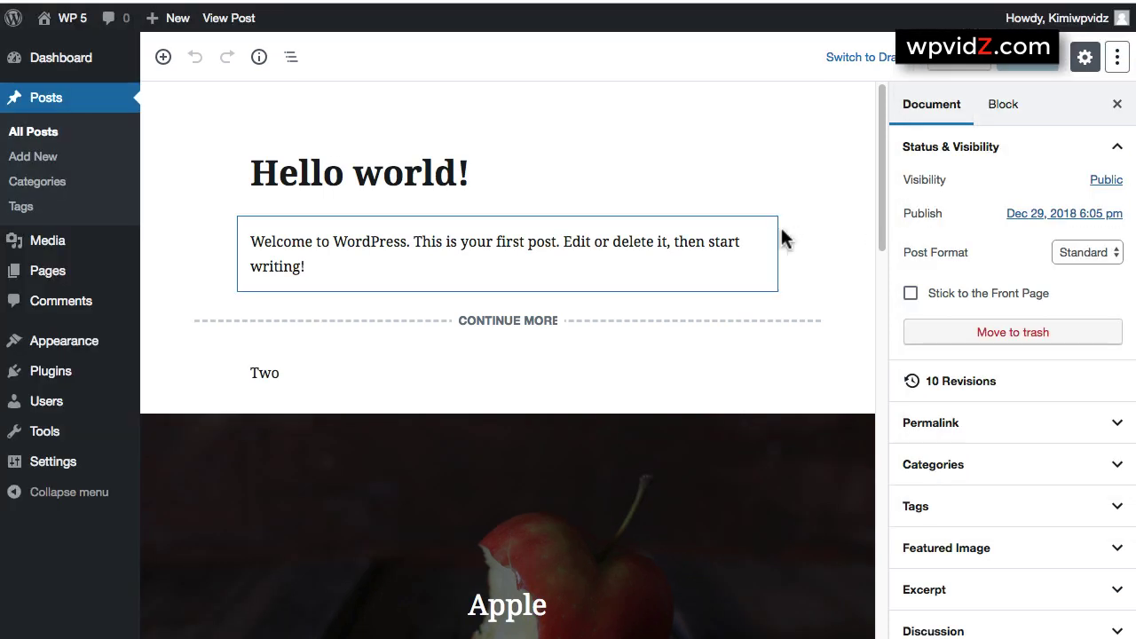
{"action": "left_click", "coordinate": [13, 493]}
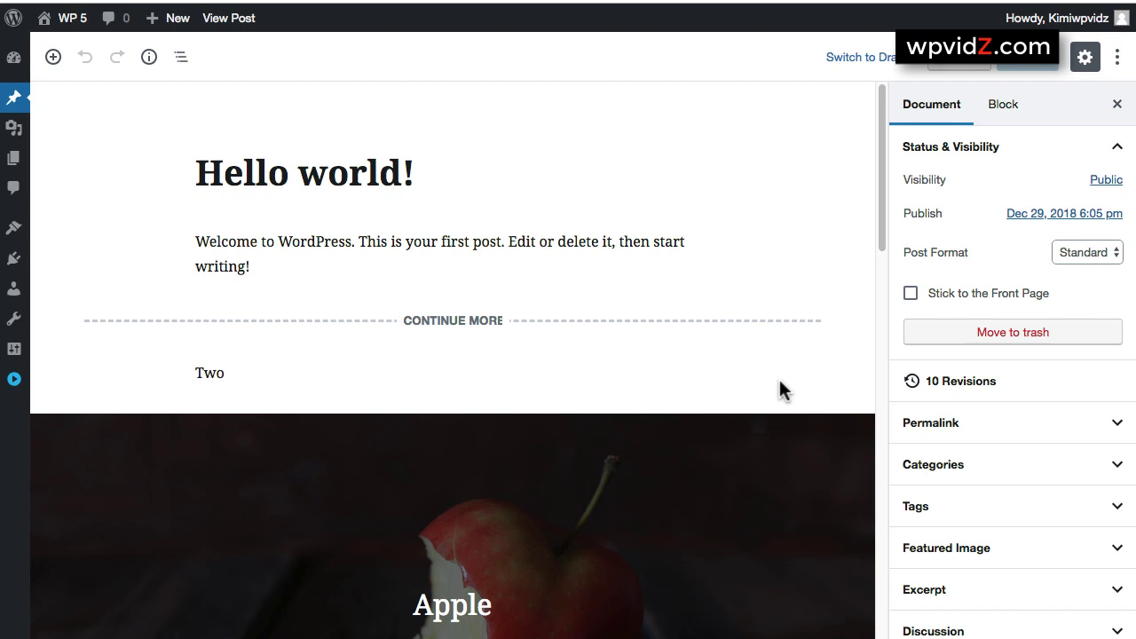
{"action": "scroll", "coordinate": [799, 355], "scroll_direction": "down", "scroll_amount": 1}
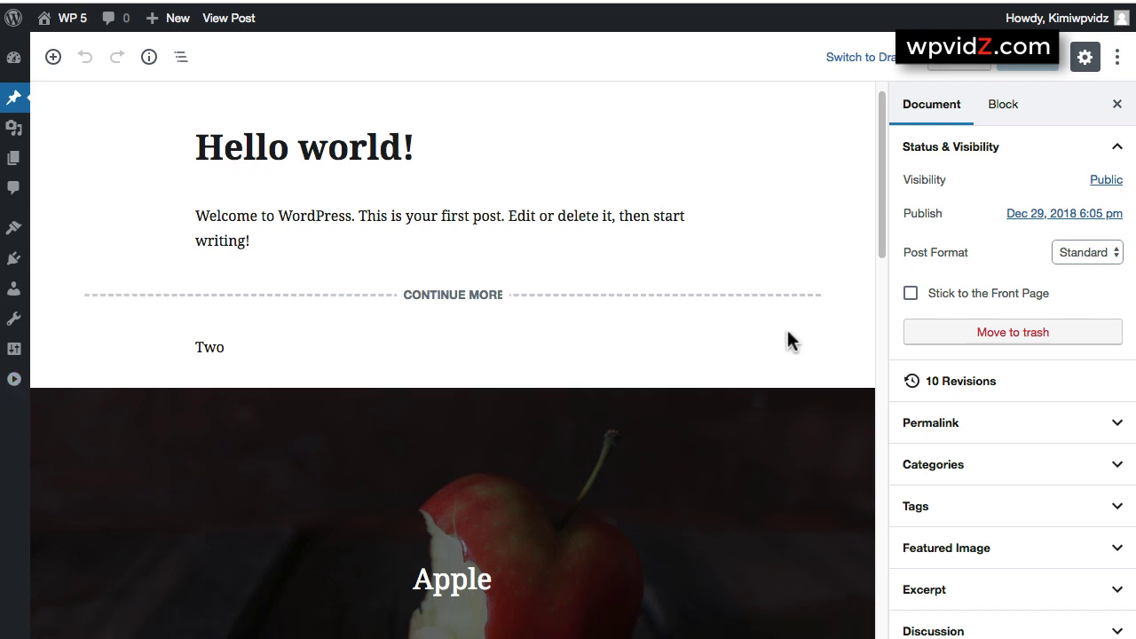
{"action": "scroll", "coordinate": [648, 382], "scroll_direction": "down", "scroll_amount": 3}
{"action": "left_click", "coordinate": [606, 316]}
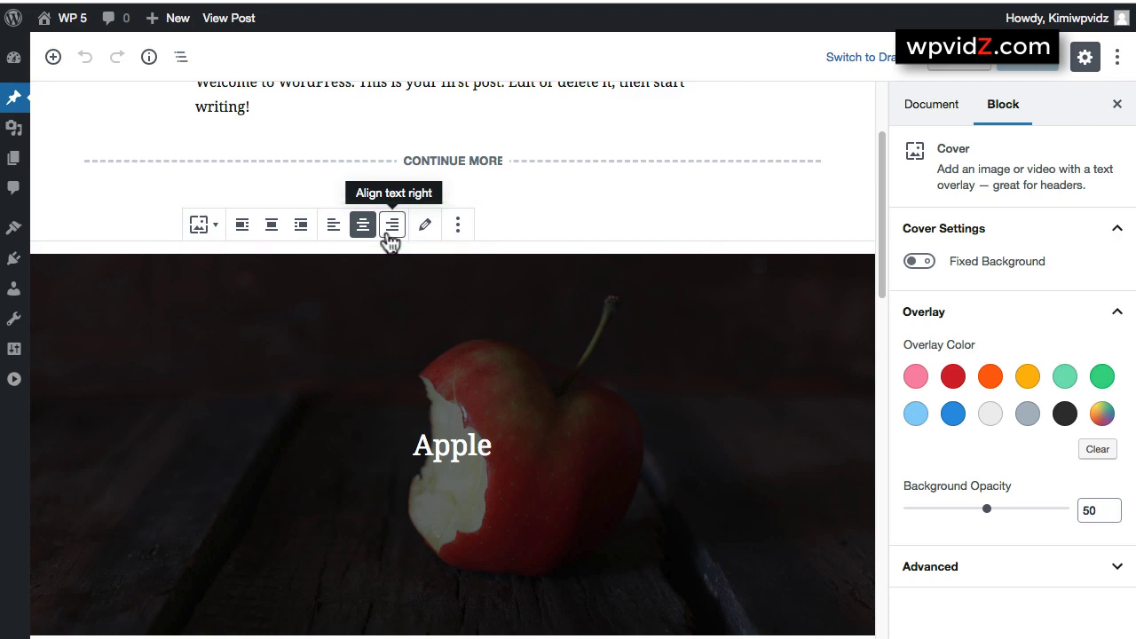
{"action": "scroll", "coordinate": [801, 311], "scroll_direction": "down", "scroll_amount": 15}
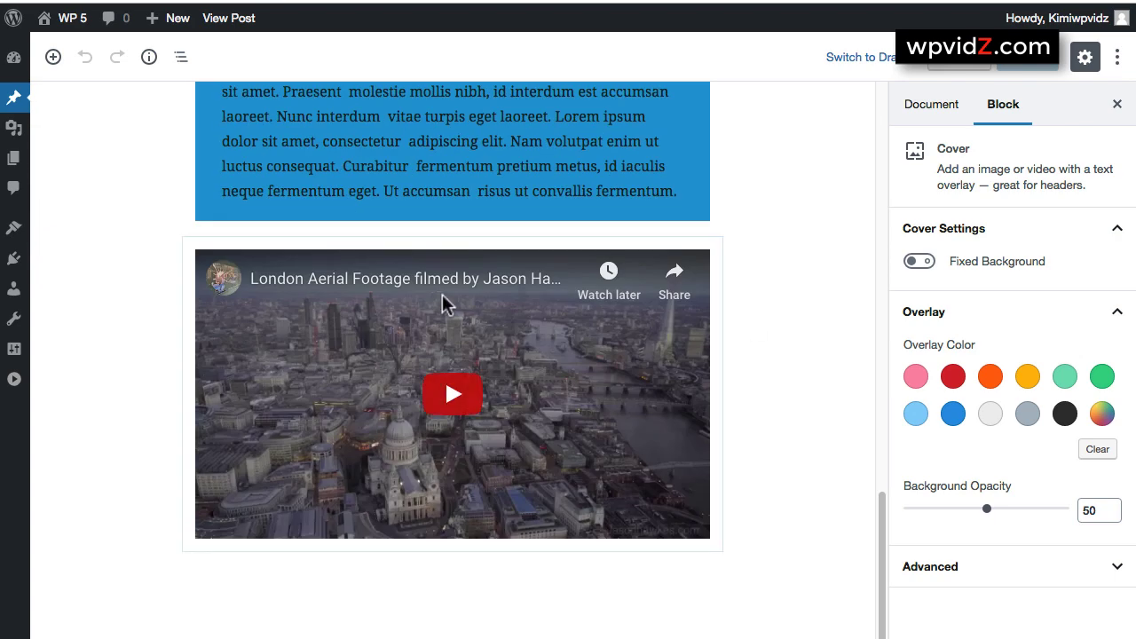
{"action": "left_click", "coordinate": [380, 296]}
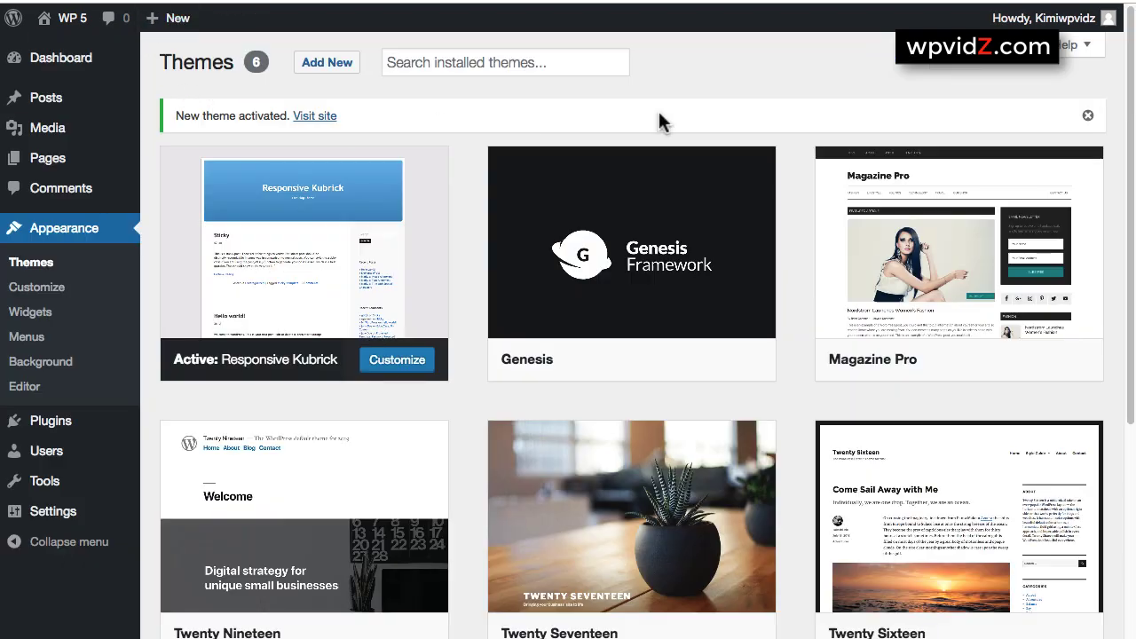
Activate the Responsive Kubrick theme and reopen Hello world! in the block editor.
{"action": "mouse_move", "coordinate": [627, 266]}
{"action": "mouse_move", "coordinate": [824, 322]}
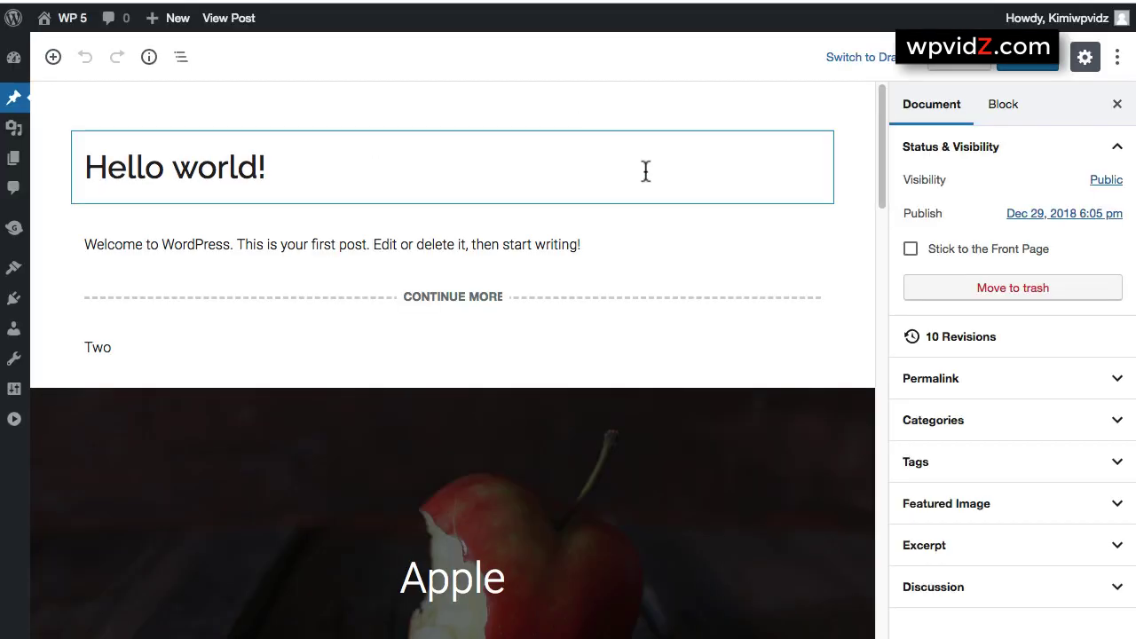
Select the Apple cover, play and pause the London video embed, then view the live post.
{"action": "left_click", "coordinate": [532, 435]}
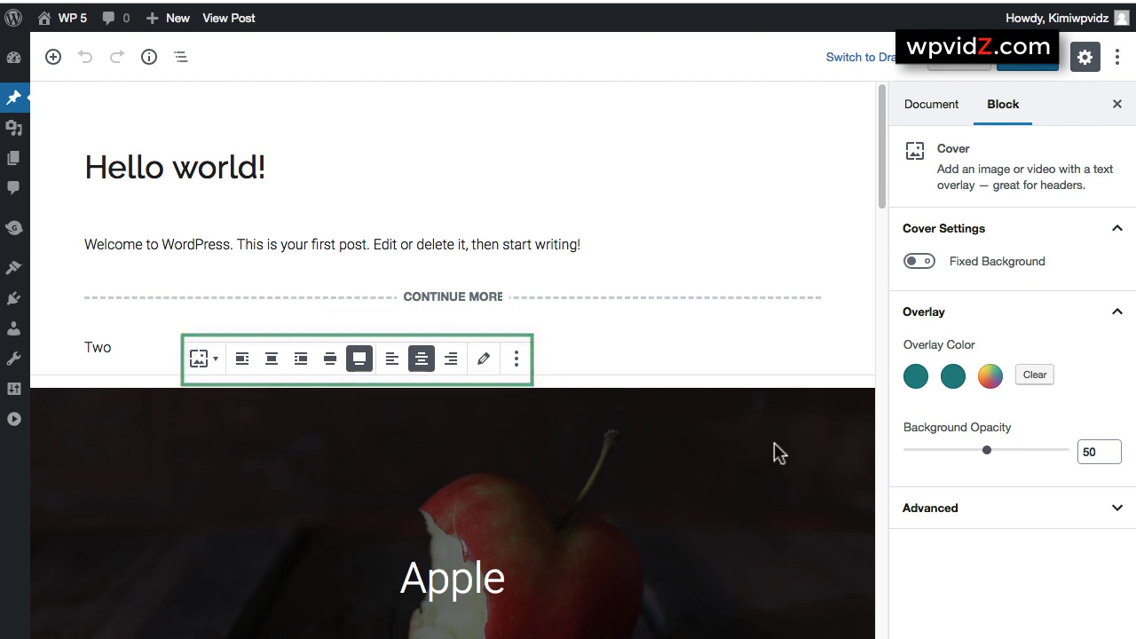
{"action": "scroll", "coordinate": [774, 452], "scroll_direction": "down", "scroll_amount": 1}
{"action": "scroll", "coordinate": [774, 452], "scroll_direction": "down", "scroll_amount": 15}
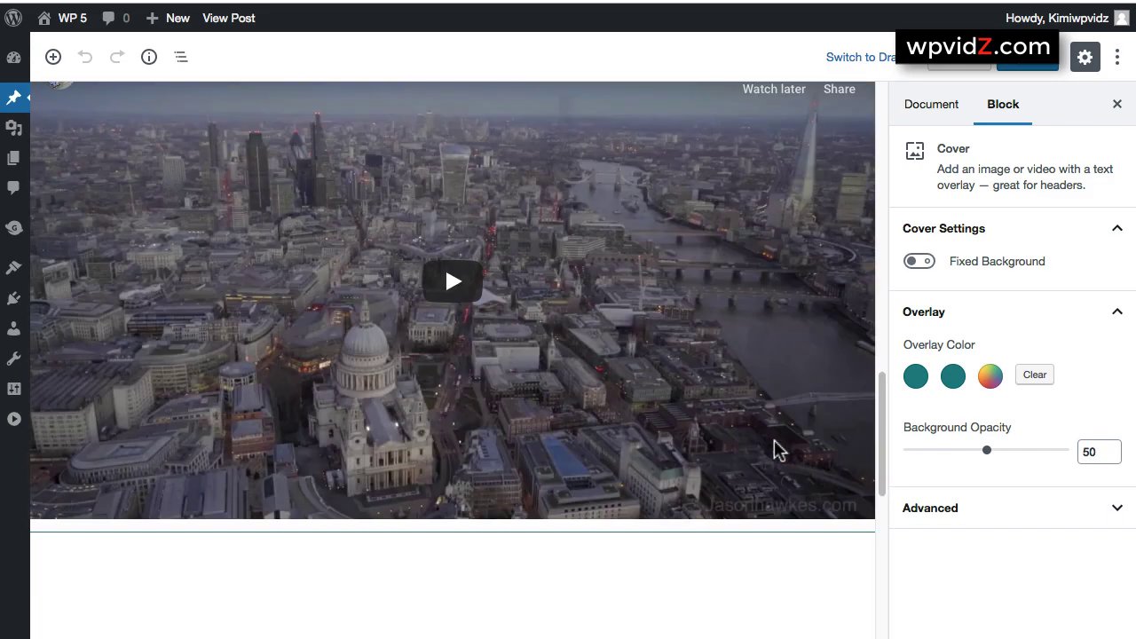
{"action": "left_click", "coordinate": [734, 293]}
{"action": "left_click", "coordinate": [734, 293]}
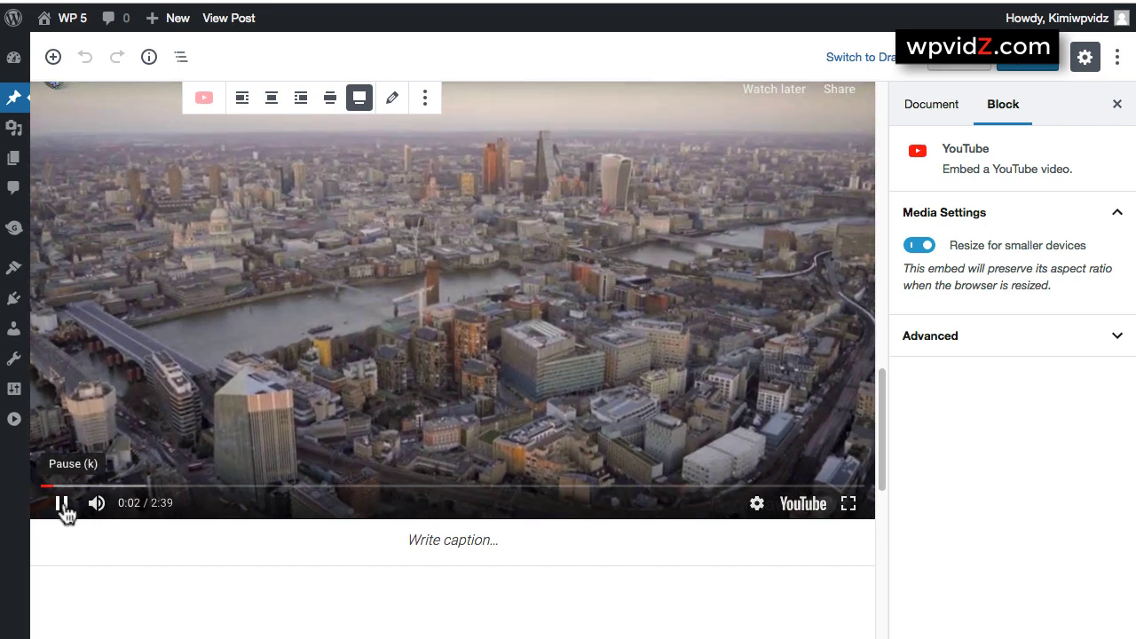
{"action": "left_click", "coordinate": [61, 503]}
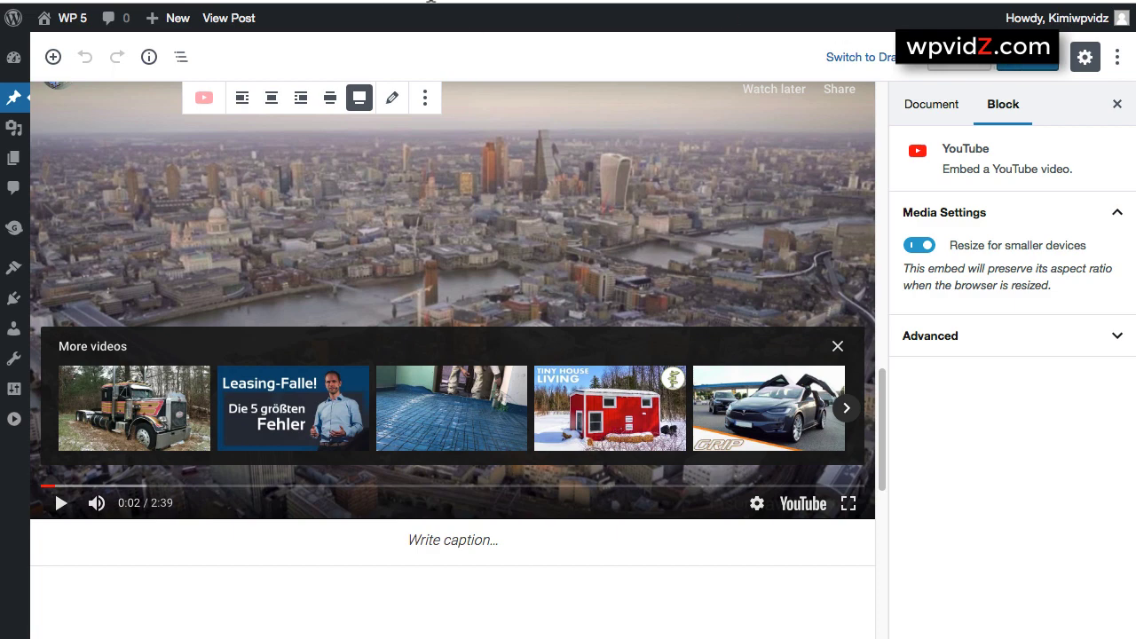
{"action": "left_click", "coordinate": [212, 25]}
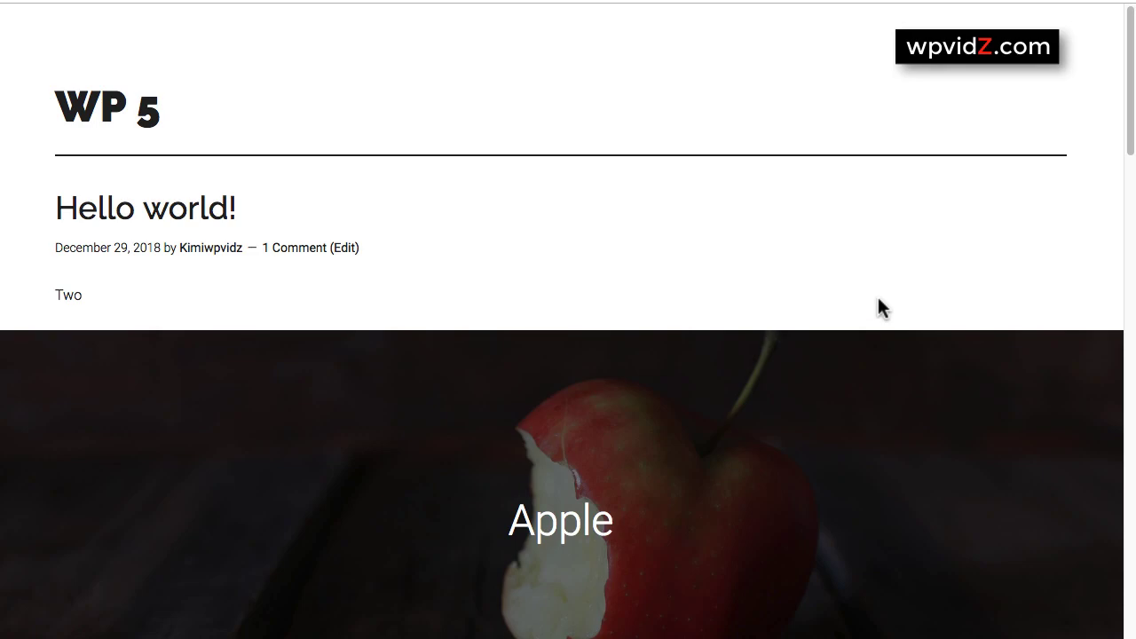
{"action": "scroll", "coordinate": [880, 307], "scroll_direction": "down", "scroll_amount": 5}
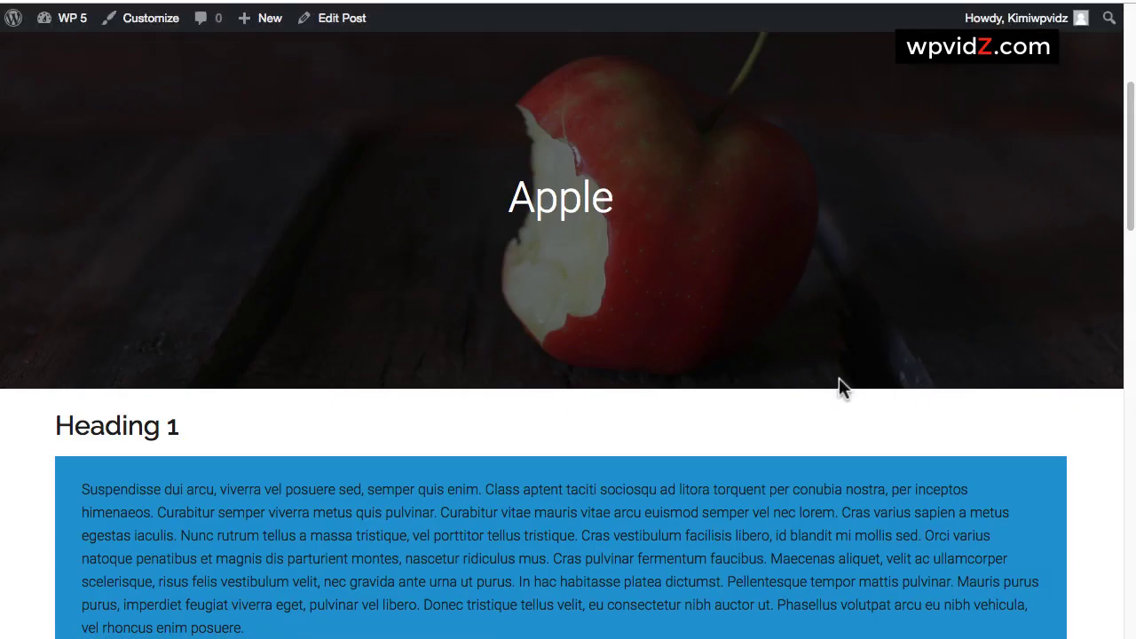
{"action": "scroll", "coordinate": [839, 378], "scroll_direction": "down", "scroll_amount": 5}
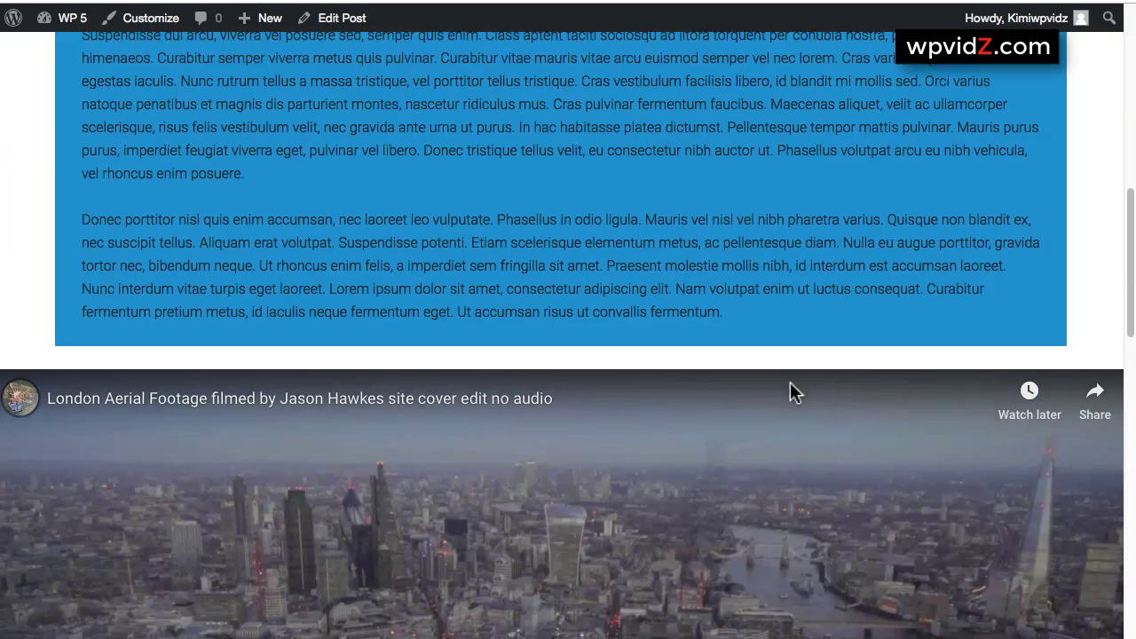
{"action": "scroll", "coordinate": [923, 370], "scroll_direction": "down", "scroll_amount": 3}
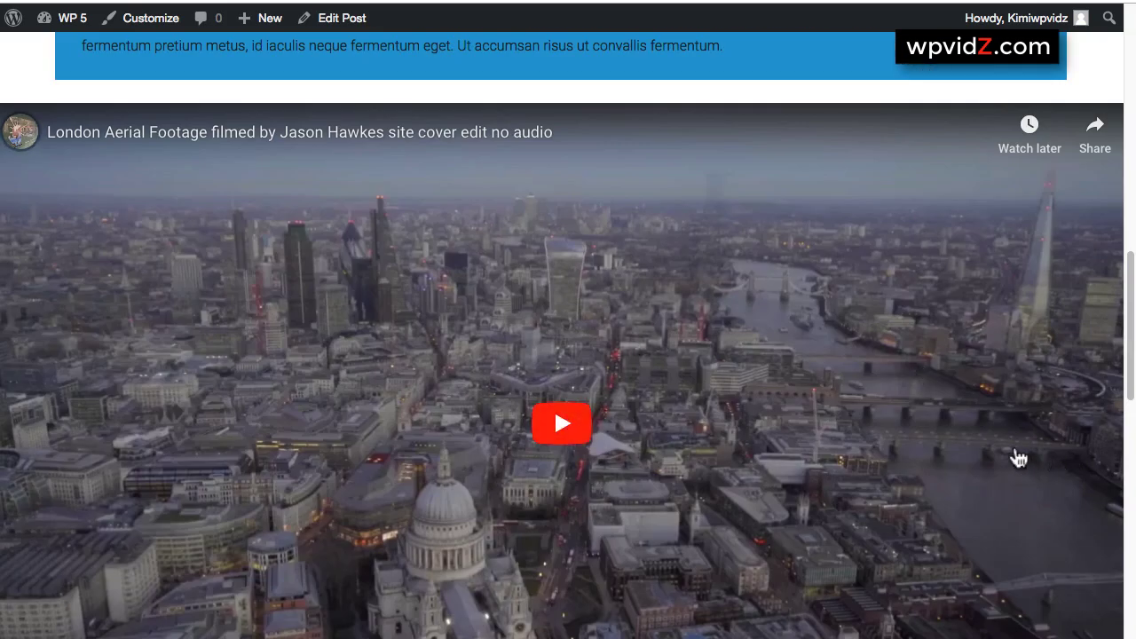
{"action": "scroll", "coordinate": [1018, 458], "scroll_direction": "up", "scroll_amount": 8}
{"action": "scroll", "coordinate": [1018, 458], "scroll_direction": "up", "scroll_amount": 1}
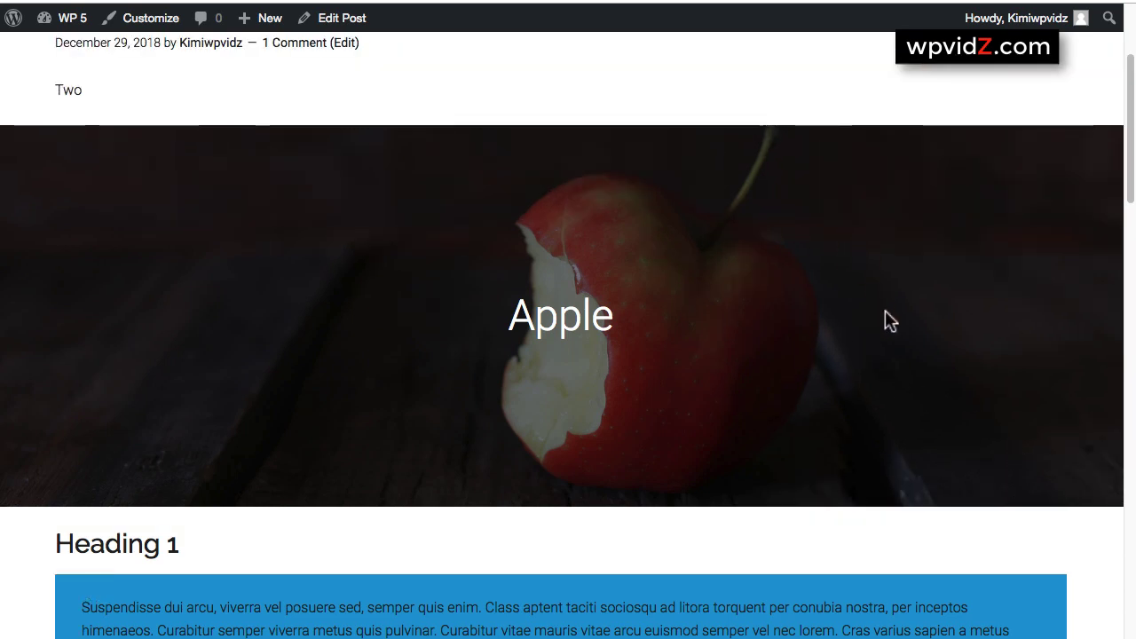